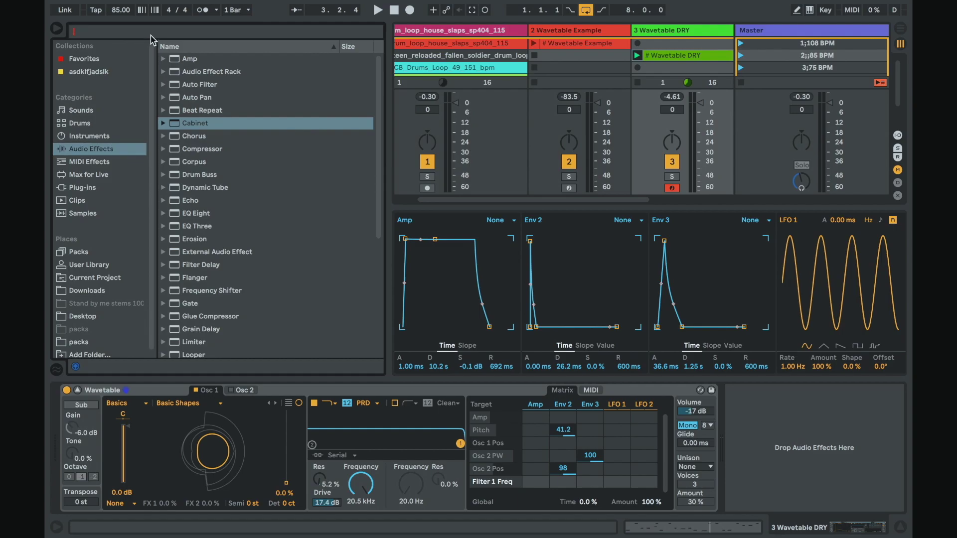
# Step: Find Drum Buss among the audio effects with "drum b", add it after Wavetable on the Wavetable DRY track, and hide the browser
pyautogui.write('b')
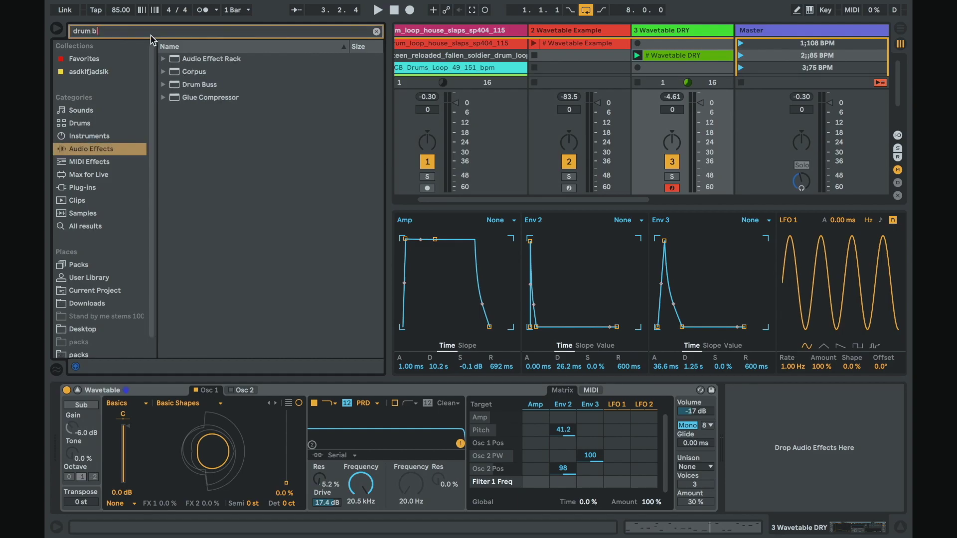
pyautogui.doubleClick(199, 85)
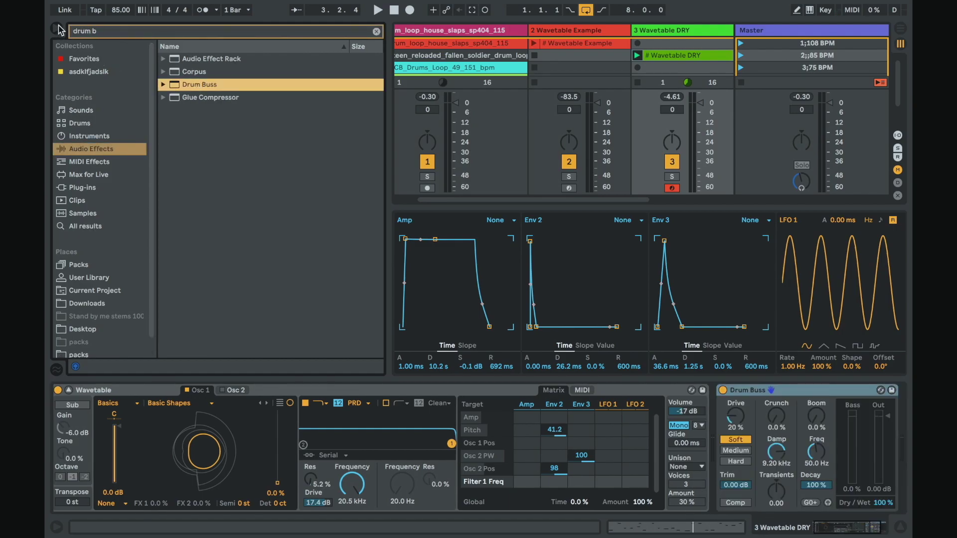
pyautogui.click(58, 29)
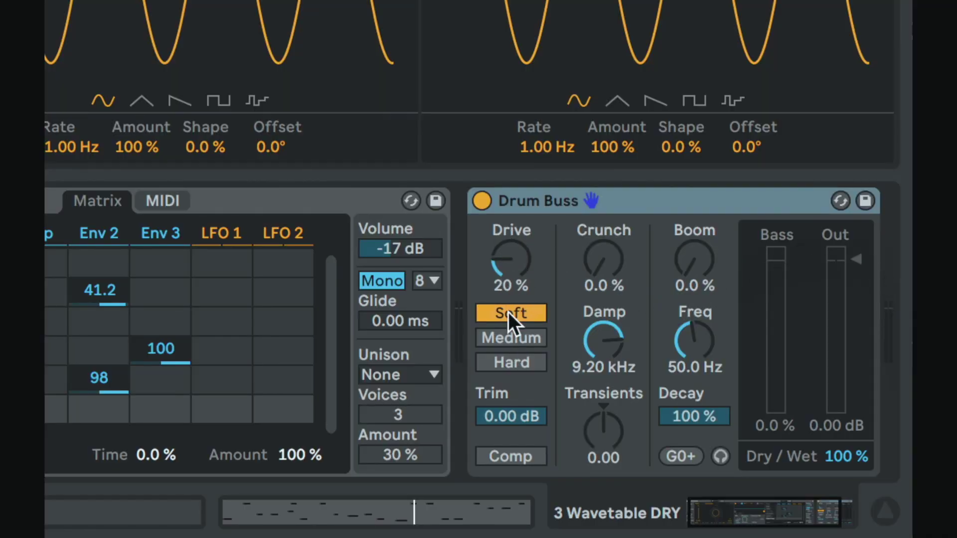
# Step: Audition the Drum Buss compressor and Transients at 1.00, returning both to their defaults
pyautogui.click(502, 450)
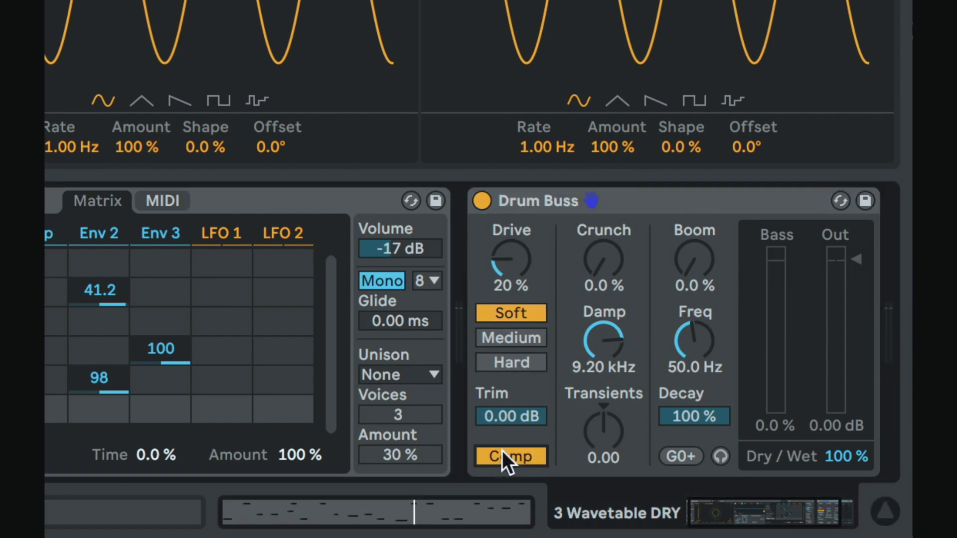
pyautogui.click(501, 451)
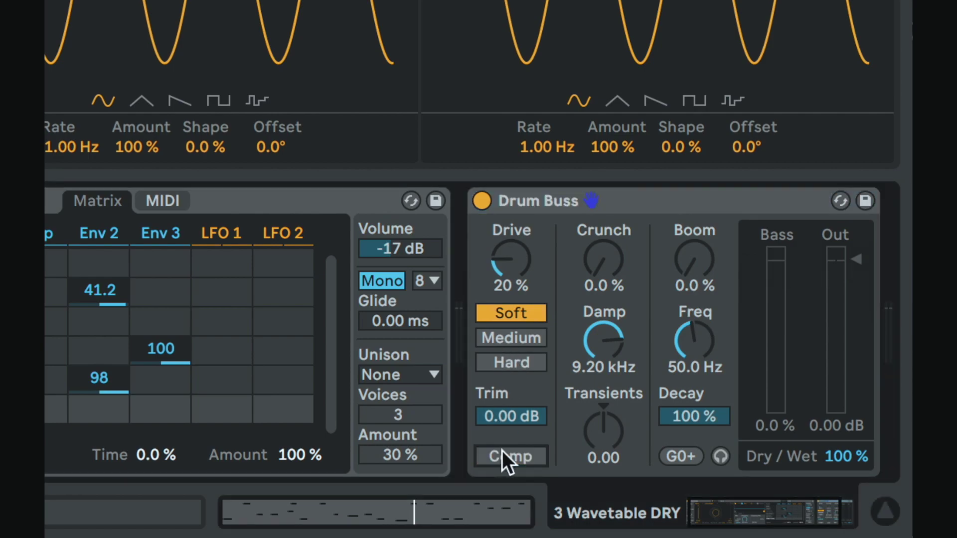
pyautogui.moveTo(605, 249)
pyautogui.mouseDown()
pyautogui.moveTo(605, 214)
pyautogui.moveTo(606, 251)
pyautogui.mouseUp()
pyautogui.moveTo(603, 432); pyautogui.dragTo(603, 399)
pyautogui.moveTo(604, 431); pyautogui.dragTo(603, 404)
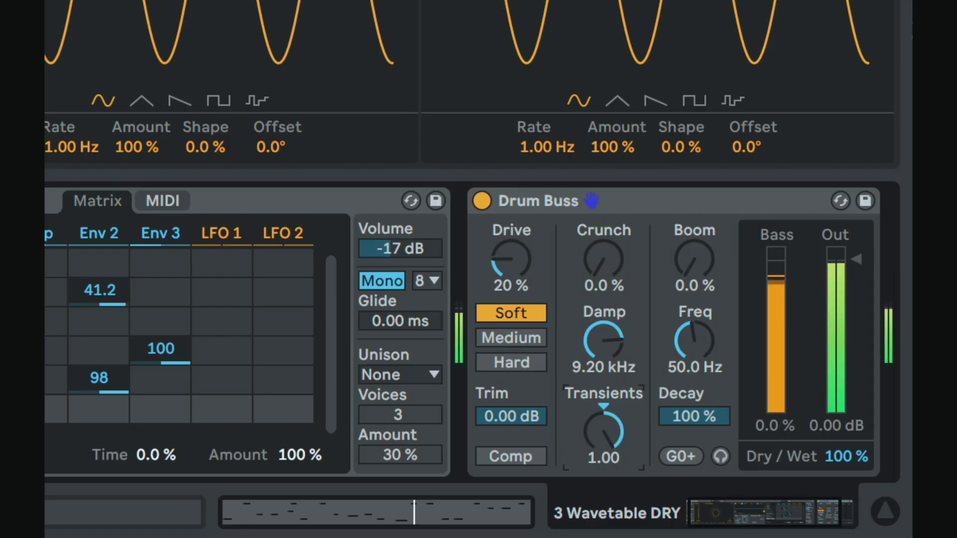
pyautogui.doubleClick(611, 440)
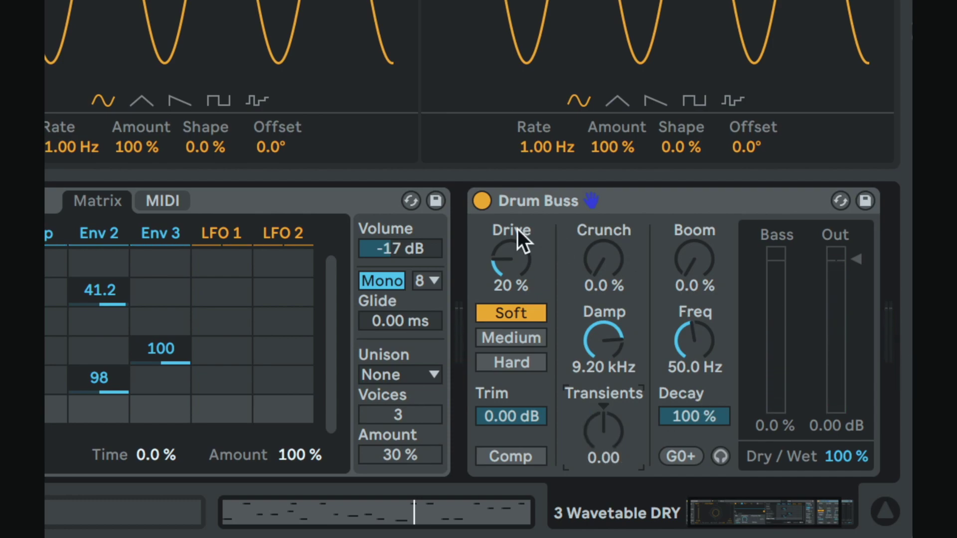
# Step: Bypass and re-enable Drum Buss repeatedly to compare the dry and processed bass sound
pyautogui.click(482, 202)
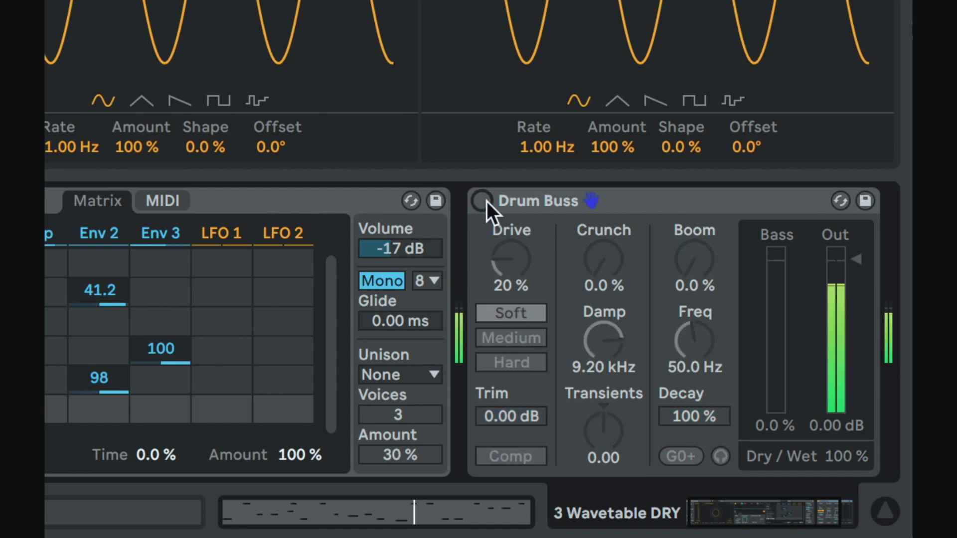
pyautogui.click(486, 201)
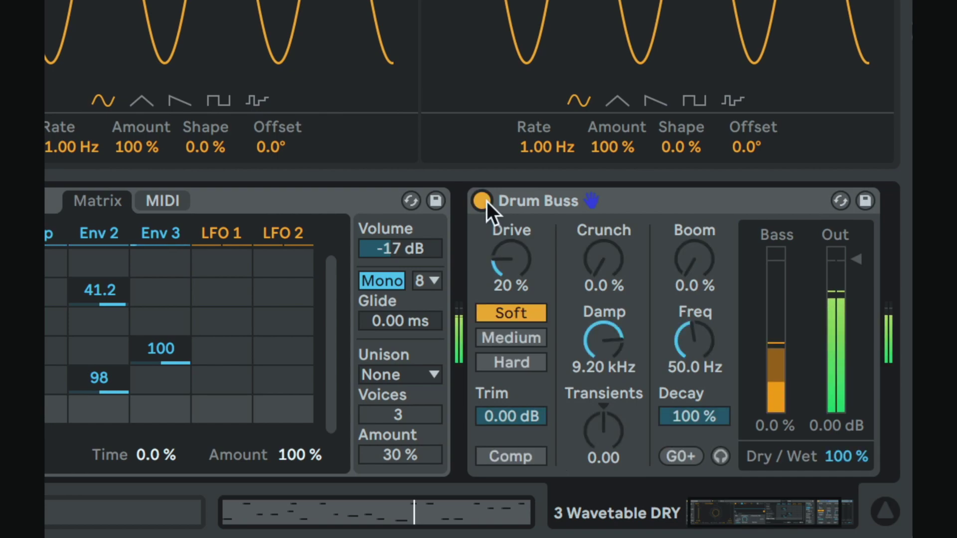
pyautogui.click(487, 201)
pyautogui.click(483, 201)
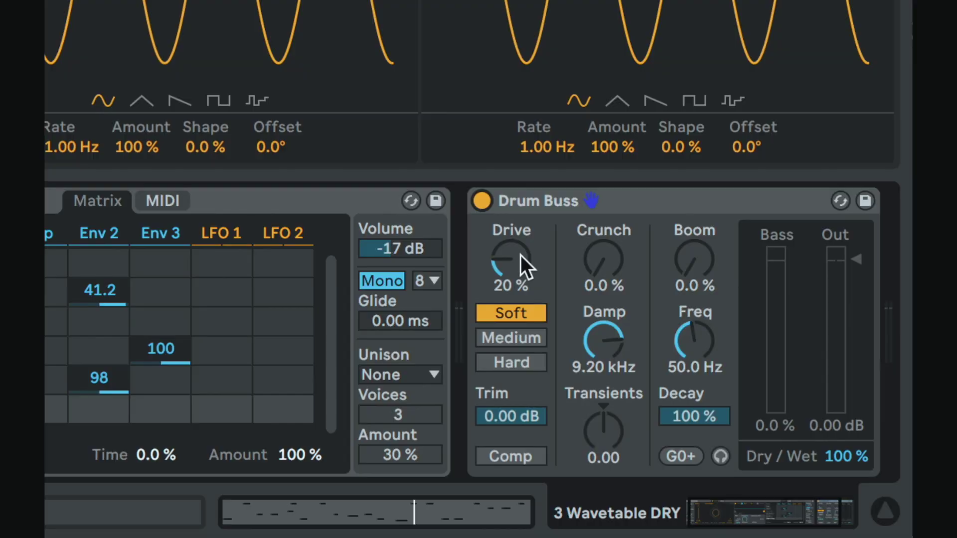
# Step: Audition heavy Drive with the Soft, Medium and Hard distortion types, settling on 30 % Drive with Medium
pyautogui.moveTo(520, 255); pyautogui.dragTo(520, 219)
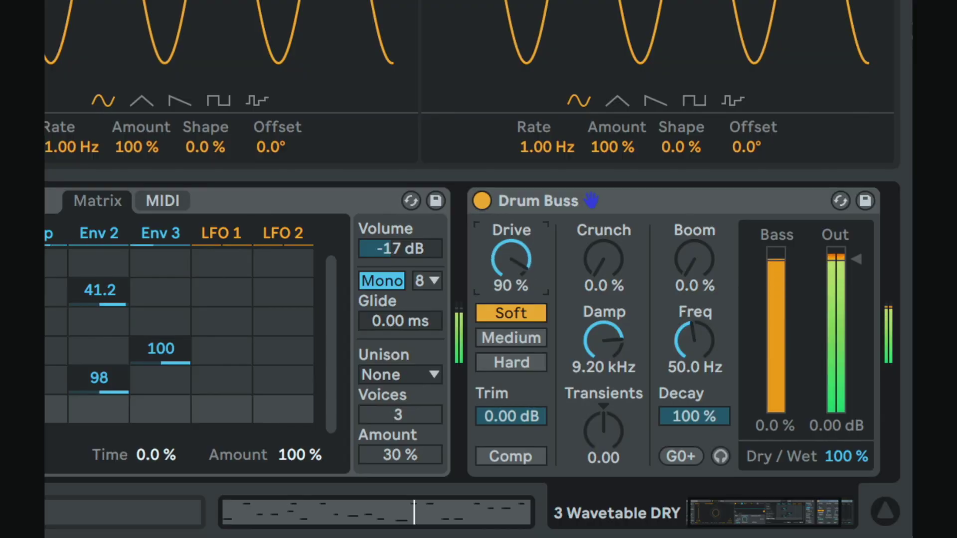
pyautogui.click(516, 338)
pyautogui.click(517, 364)
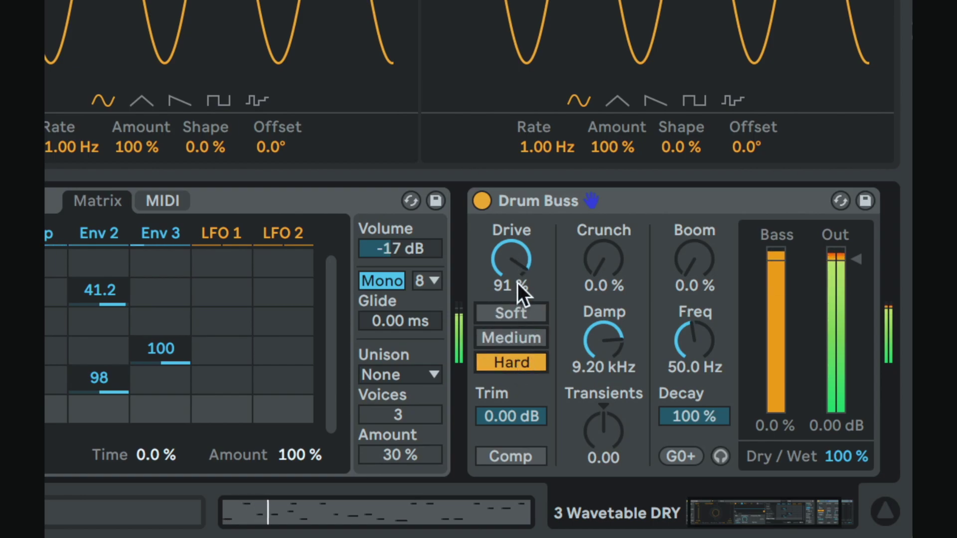
pyautogui.moveTo(518, 282); pyautogui.dragTo(515, 316)
pyautogui.click(512, 313)
pyautogui.click(512, 338)
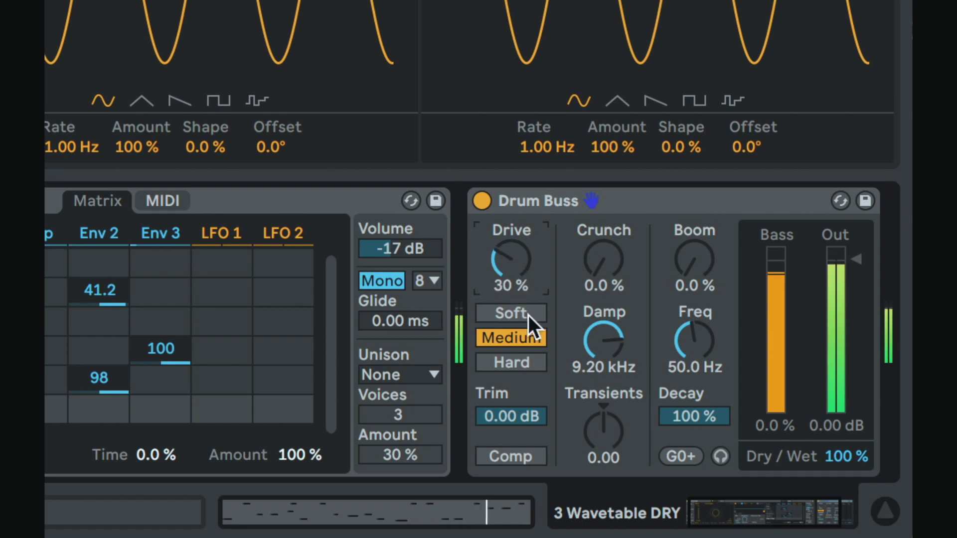
# Step: Enable the Drum Buss compressor, toggling it off and on several times to compare the sound
pyautogui.click(514, 455)
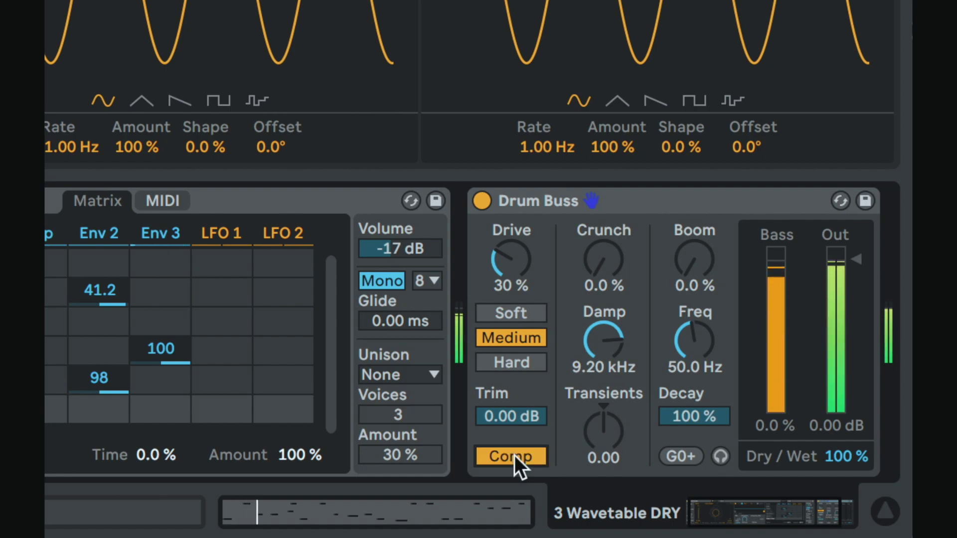
pyautogui.click(514, 456)
pyautogui.click(515, 456)
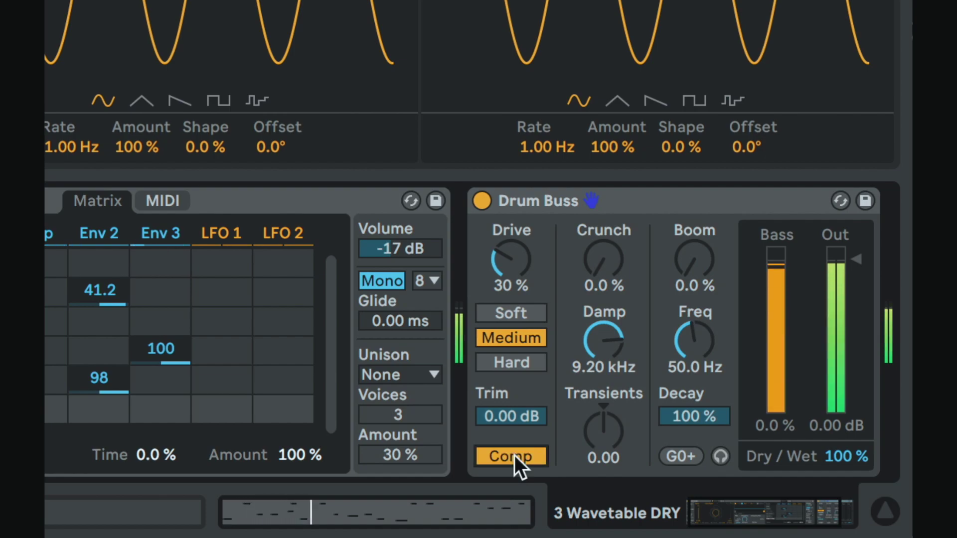
pyautogui.click(515, 456)
pyautogui.click(514, 455)
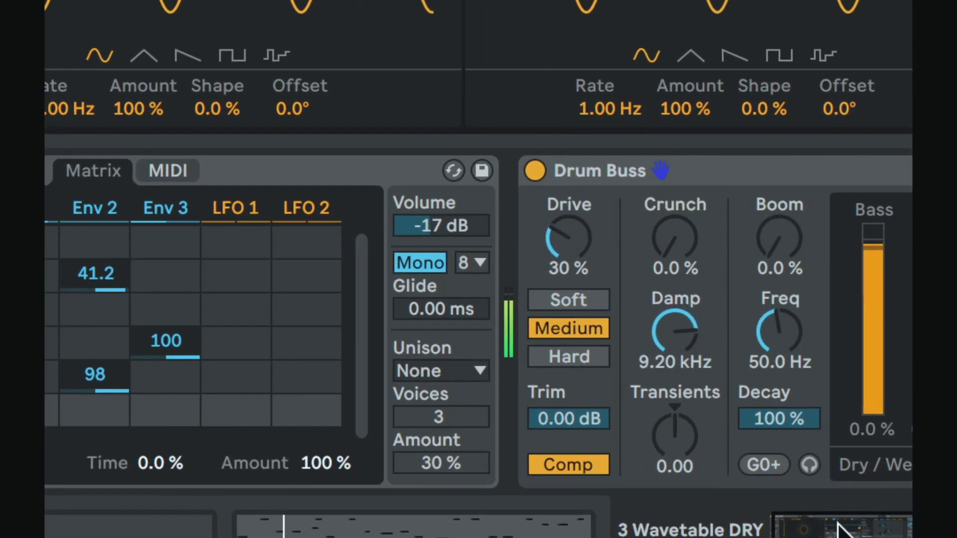
pyautogui.click(587, 462)
pyautogui.click(588, 463)
# Step: Set the Drum Buss Transients to -0.03 and Crunch to 100 %
pyautogui.moveTo(592, 453); pyautogui.dragTo(557, 498)
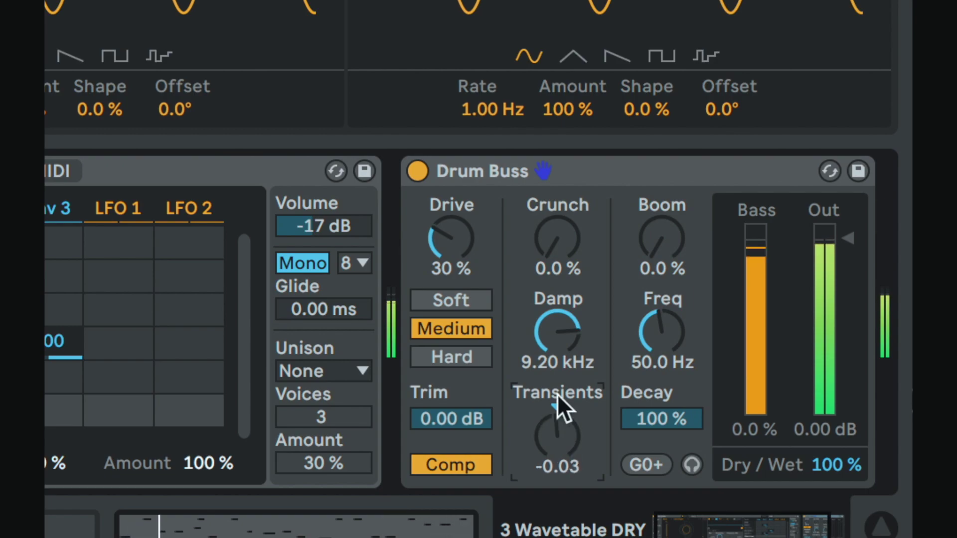
pyautogui.moveTo(564, 260); pyautogui.dragTo(563, 159)
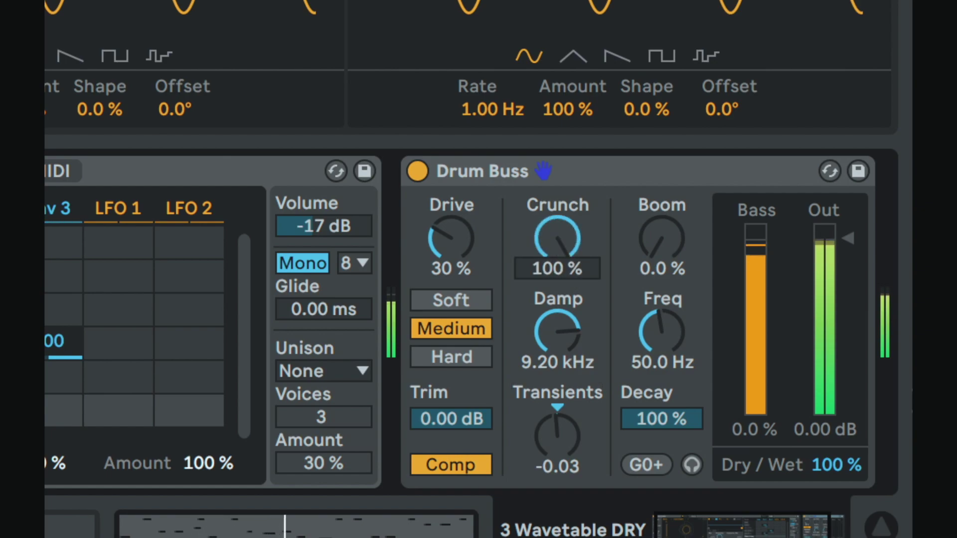
# Step: Sweep the Drum Buss Damp frequency across its range and settle on 12.5 kHz
pyautogui.moveTo(557, 319); pyautogui.dragTo(557, 269)
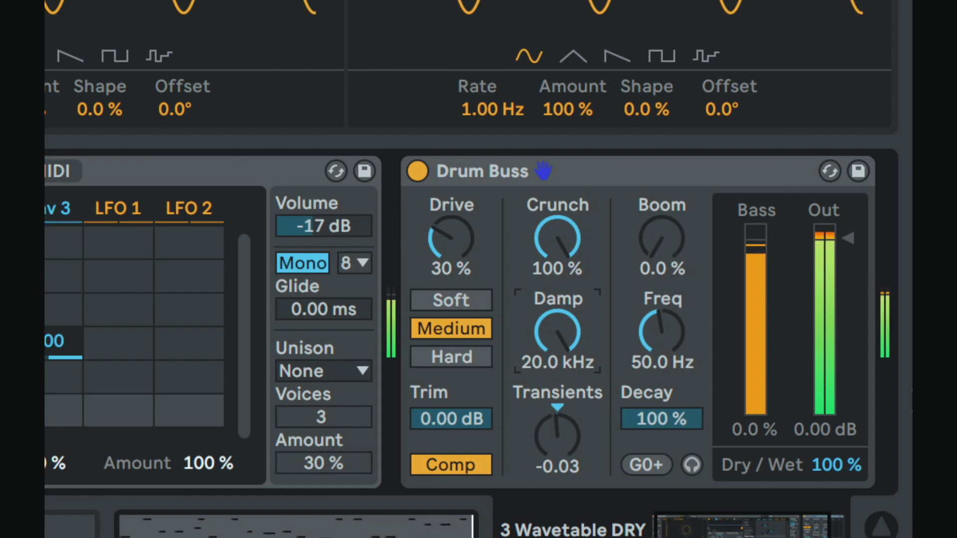
pyautogui.moveTo(557, 332); pyautogui.dragTo(558, 426)
pyautogui.moveTo(557, 320); pyautogui.dragTo(558, 272)
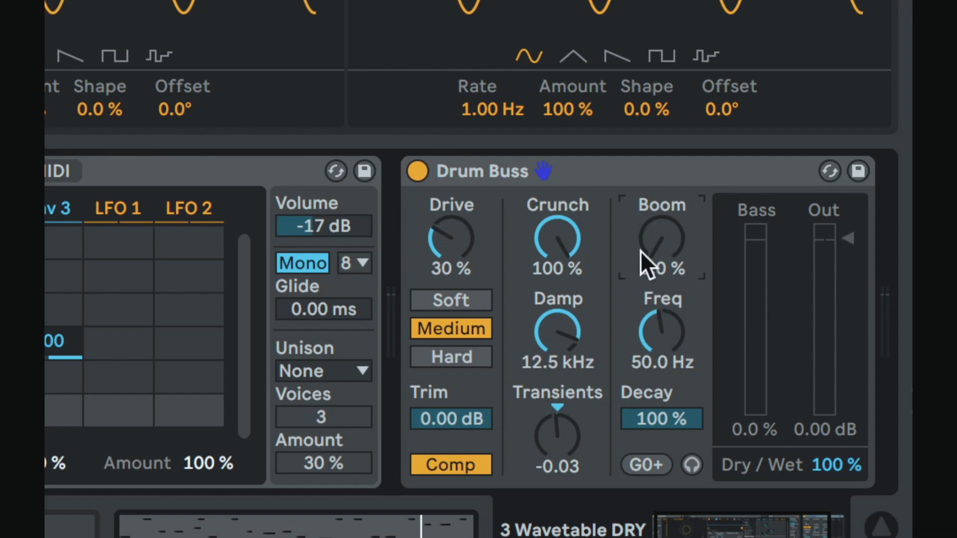
# Step: Audition the Boom section during playback, setting the Boom amount to 24 % and its frequency to 50 Hz
pyautogui.press('space')
pyautogui.moveTo(658, 252); pyautogui.dragTo(660, 247)
pyautogui.moveTo(654, 321); pyautogui.dragTo(654, 309)
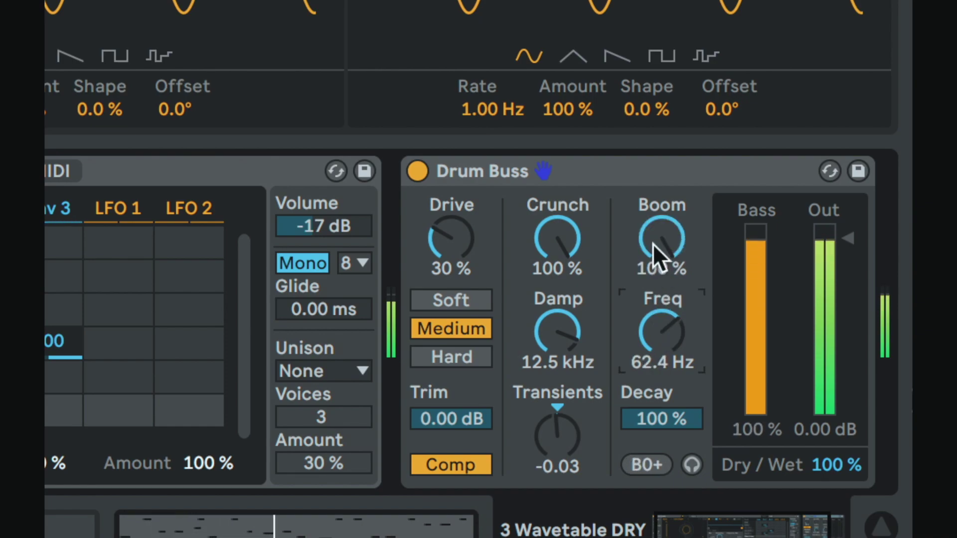
pyautogui.moveTo(653, 244)
pyautogui.mouseDown()
pyautogui.moveTo(653, 262)
pyautogui.moveTo(653, 244)
pyautogui.mouseUp()
pyautogui.click(662, 332)
pyautogui.write('50')
pyautogui.press('Return')
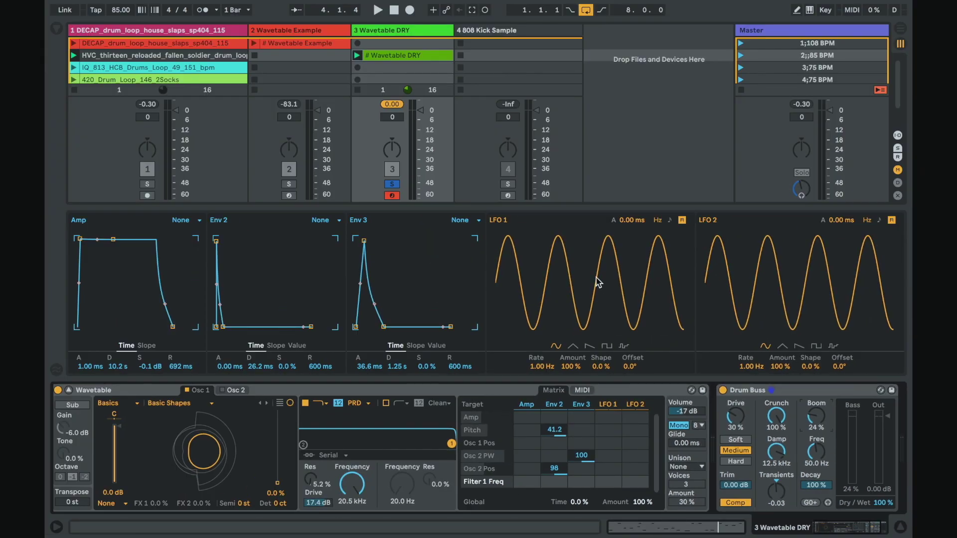
# Step: Show the track routing, hide the device view, and move the Wavetable Example clip to scene 5 and the Wavetable DRY clip to scene 1
pyautogui.hotkey('ctrl', 'alt', 'i')
pyautogui.click(900, 527)
pyautogui.moveTo(301, 46); pyautogui.dragTo(309, 96)
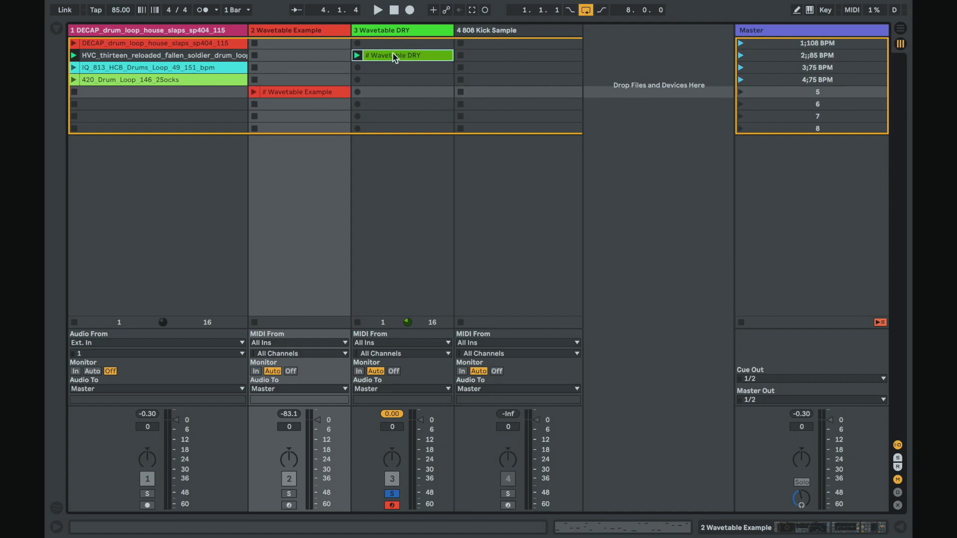
pyautogui.moveTo(393, 45); pyautogui.dragTo(393, 44)
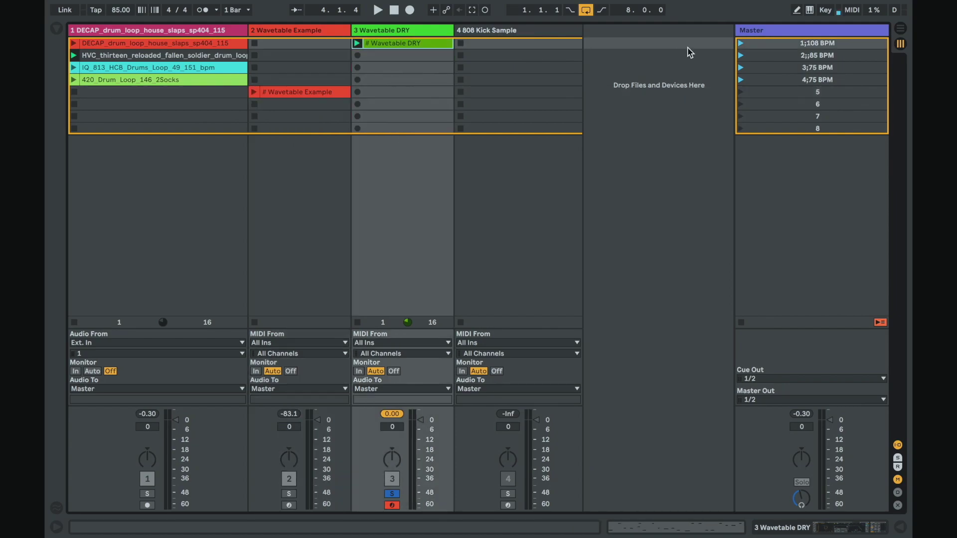
# Step: Launch the 108 BPM scene and arm the drum loop track, with Wavetable DRY taken out of solo
pyautogui.click(741, 43)
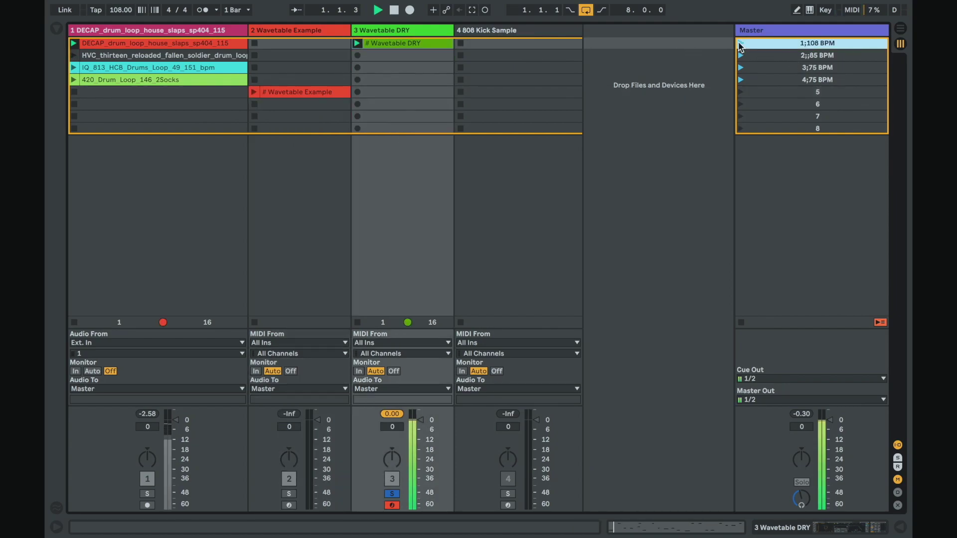
pyautogui.click(147, 505)
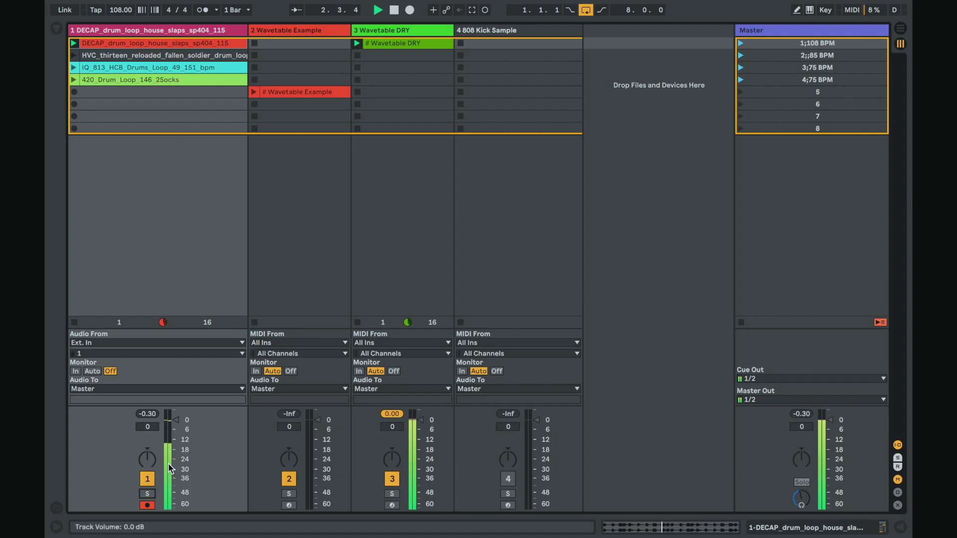
# Step: Open the Wavetable DRY device chain and lower the Drum Buss output gain to -3.44 dB
pyautogui.doubleClick(413, 30)
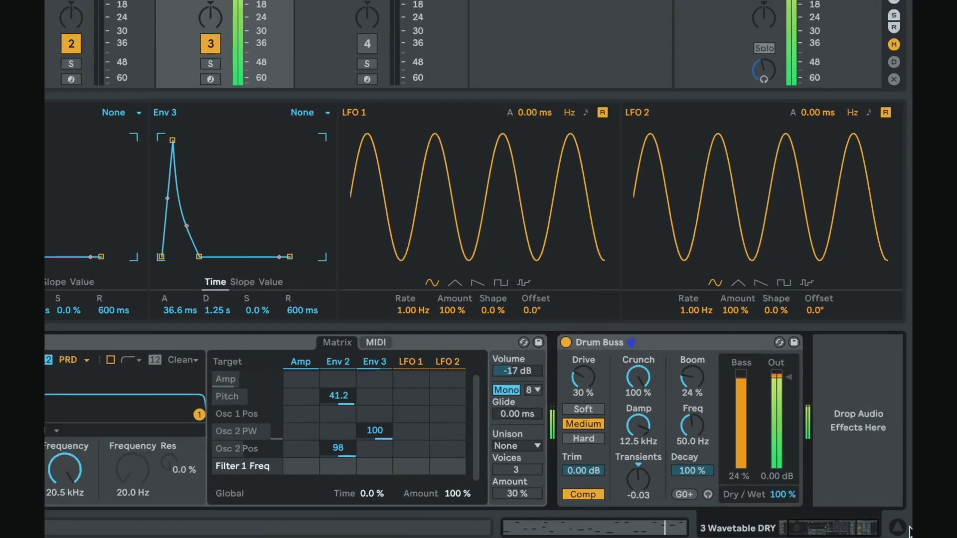
pyautogui.scroll(-5, 731, 312)
pyautogui.scroll(-1, 731, 312)
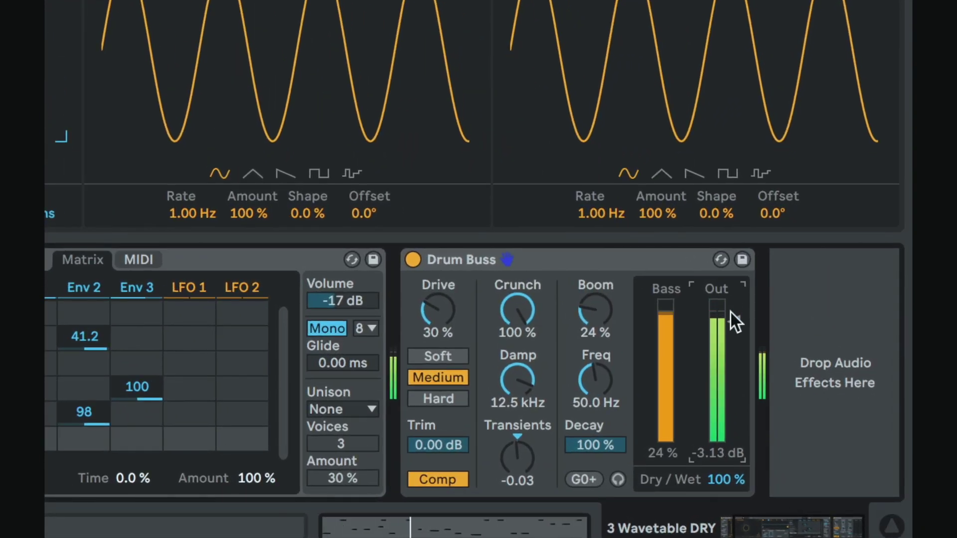
pyautogui.scroll(-1, 731, 312)
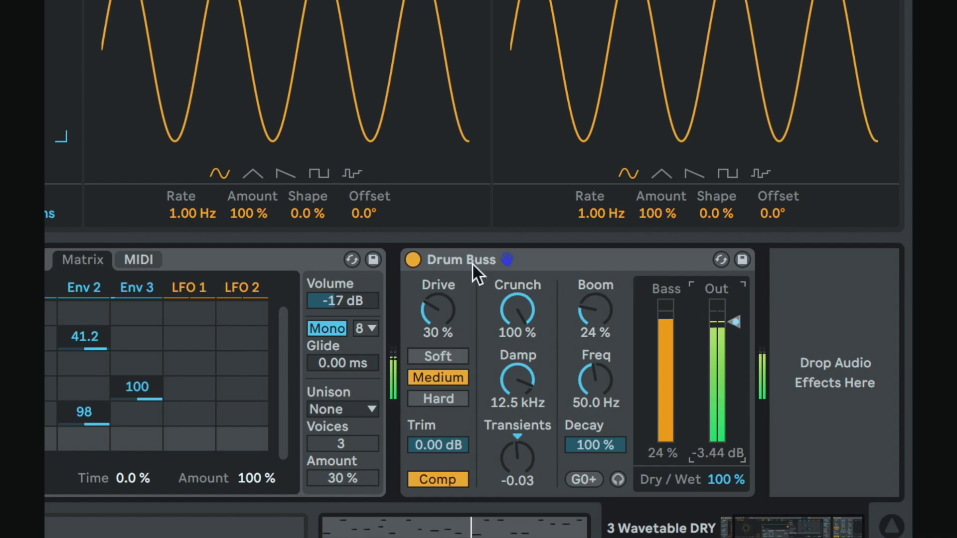
# Step: Bypass and re-enable Drum Buss to compare the bass against the drum loop
pyautogui.click(411, 258)
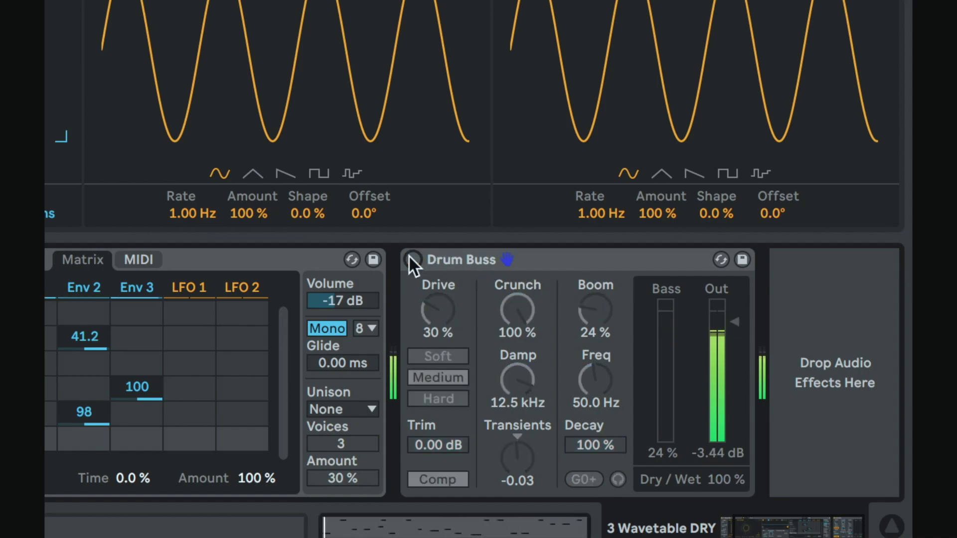
pyautogui.click(409, 257)
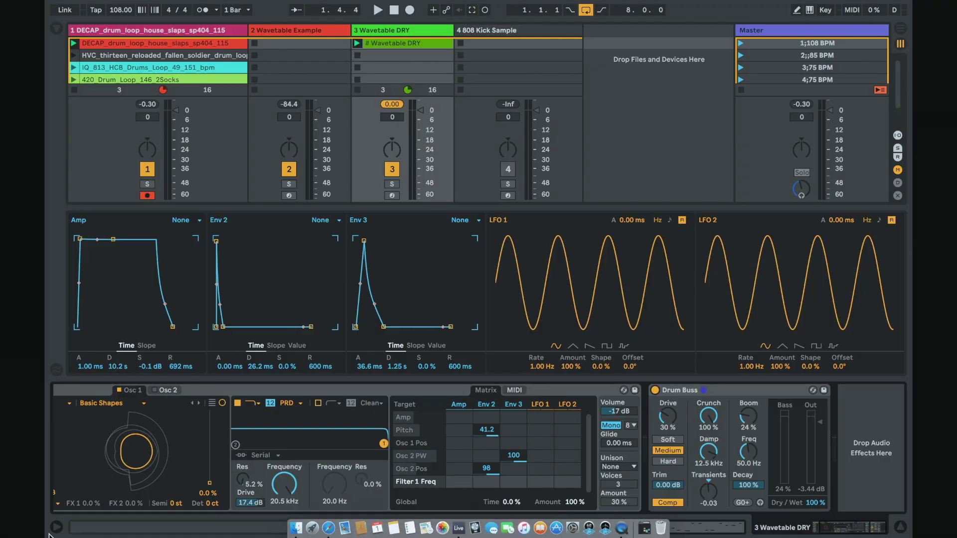
pyautogui.click(54, 531)
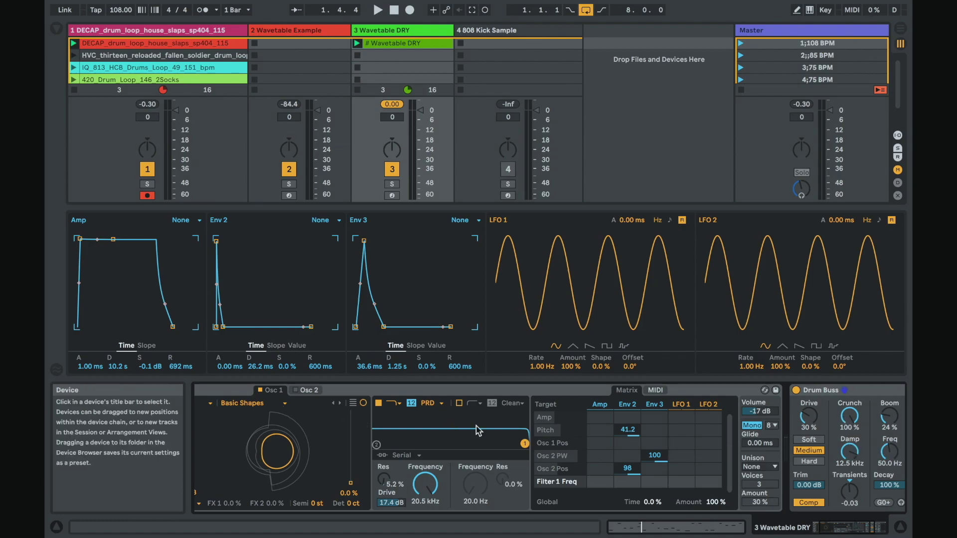
pyautogui.click(56, 527)
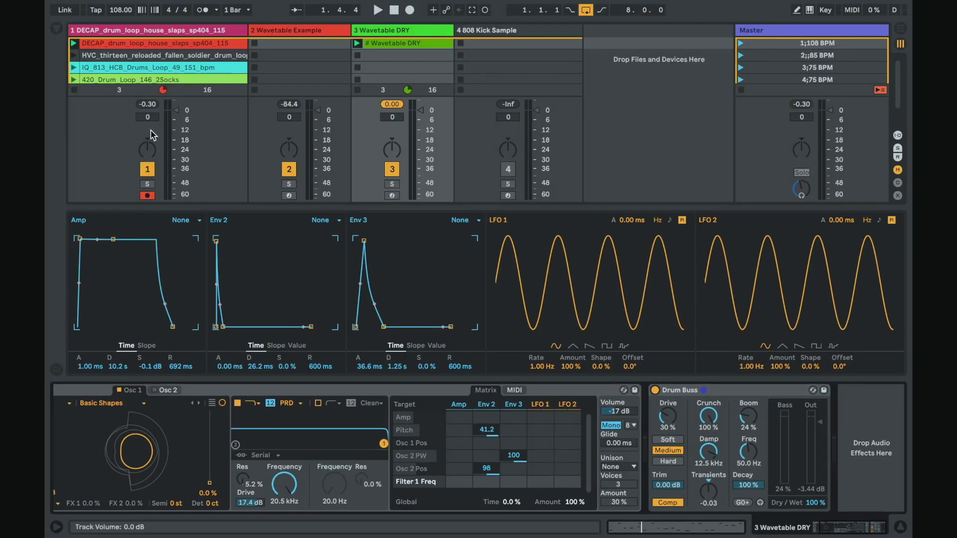
# Step: Search the audio effects for Pedal, add it after Drum Buss on the Wavetable DRY track, and bypass Drum Buss
pyautogui.click(57, 29)
pyautogui.click(149, 33)
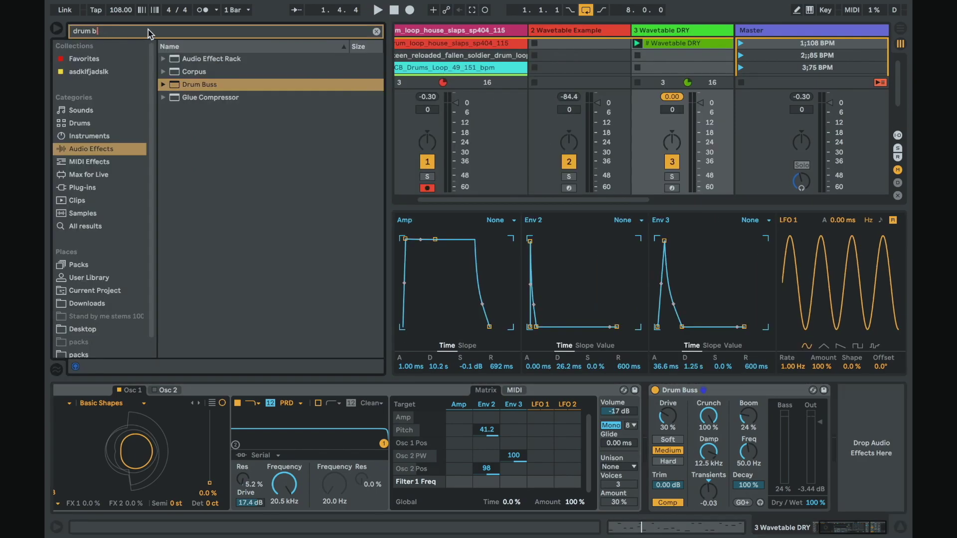
pyautogui.write('pe')
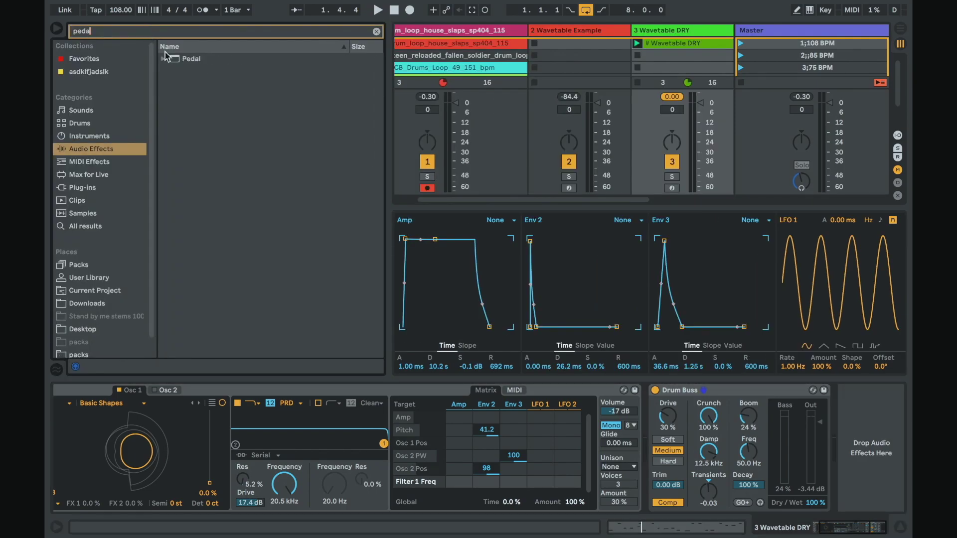
pyautogui.write('da')
pyautogui.doubleClick(179, 58)
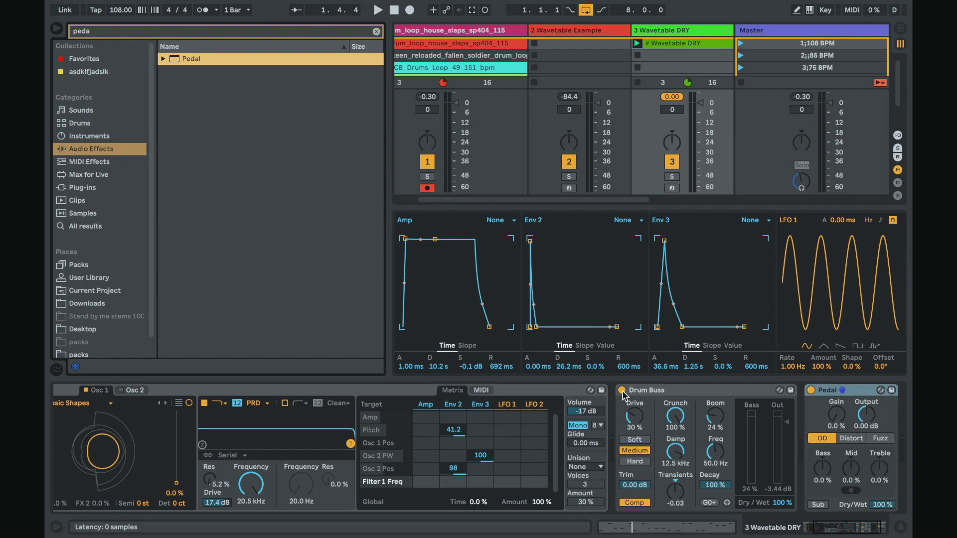
pyautogui.click(622, 391)
pyautogui.scroll(-2, 753, 492)
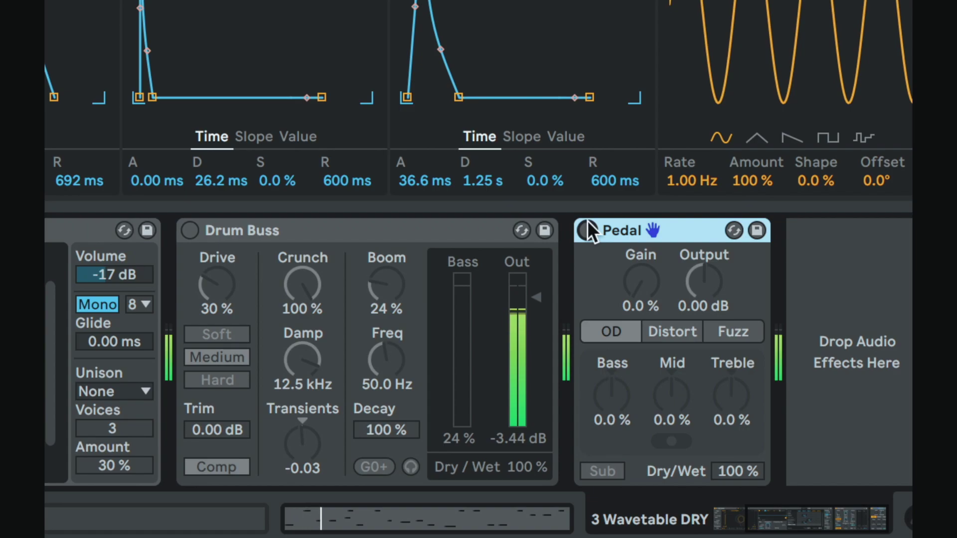
# Step: Switch Pedal on, set it to Distort mode and raise its Gain to 75 %
pyautogui.click(586, 229)
pyautogui.moveTo(659, 274); pyautogui.dragTo(659, 269)
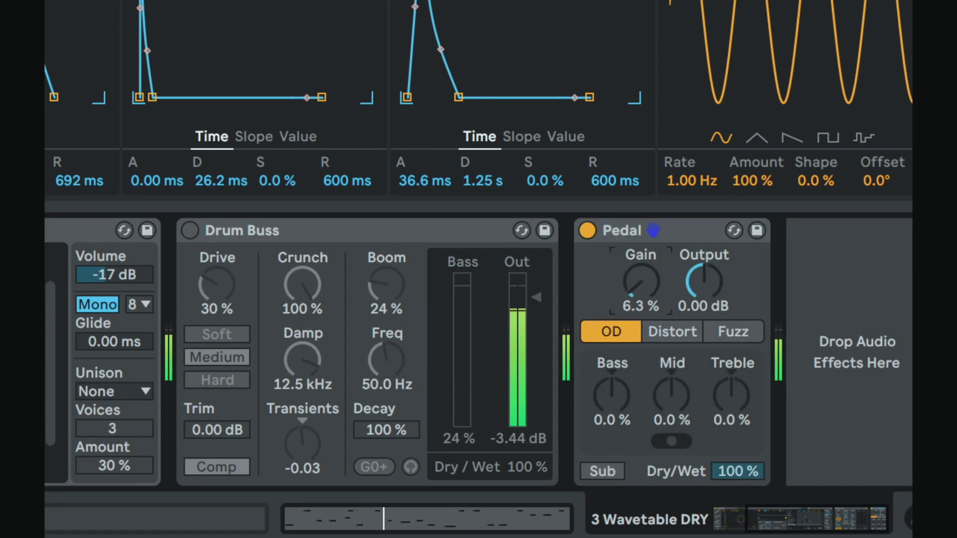
pyautogui.click(668, 321)
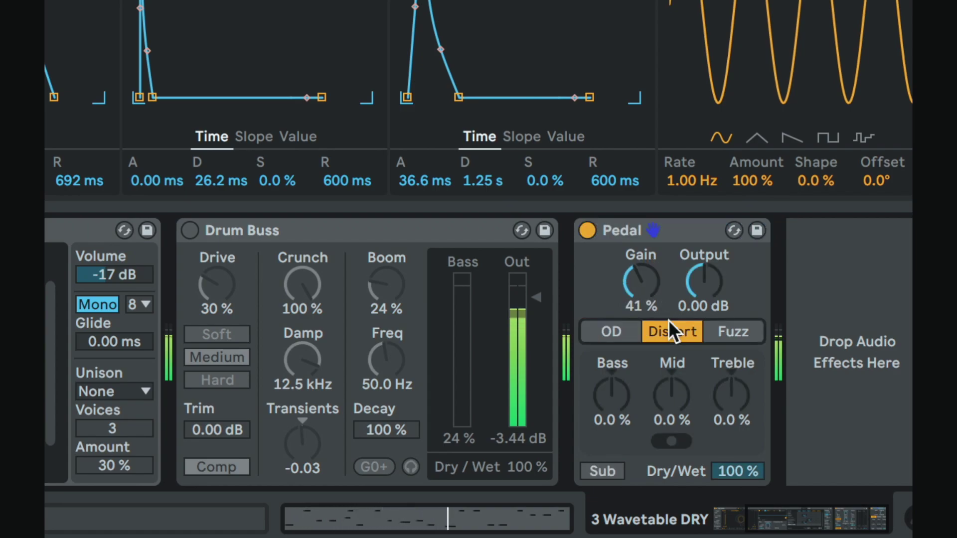
pyautogui.moveTo(670, 310); pyautogui.dragTo(670, 302)
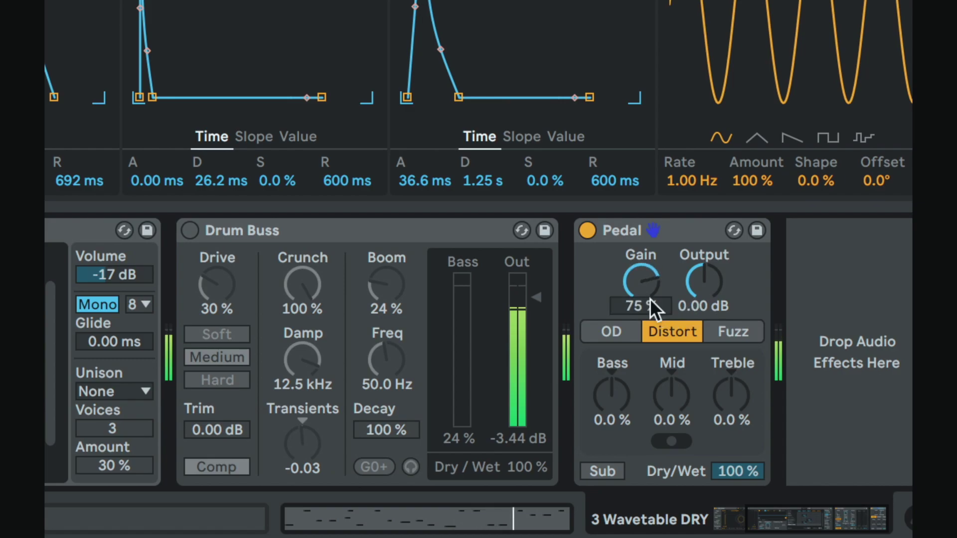
# Step: Raise Pedal's Bass to 100 % and Mid to 94 %, with its mode switched to OD
pyautogui.moveTo(614, 376); pyautogui.dragTo(614, 324)
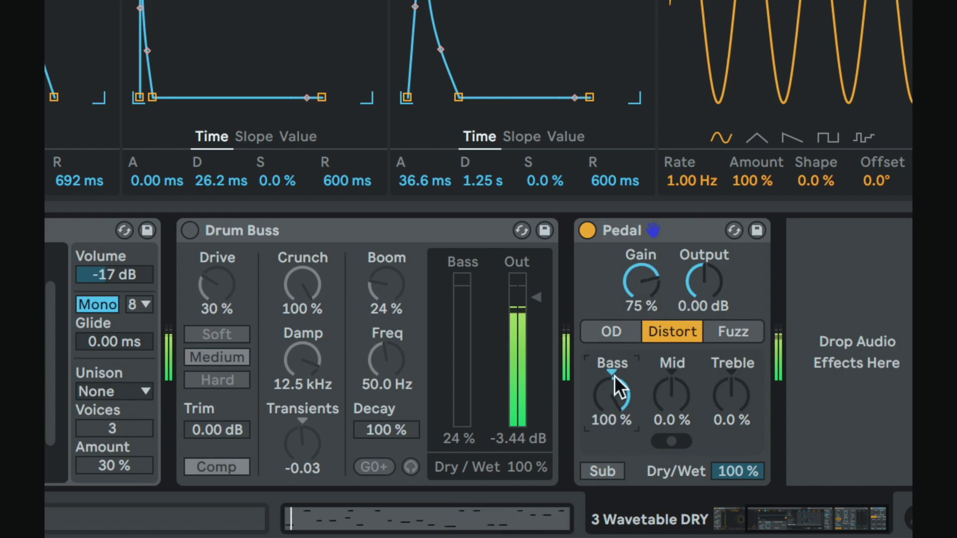
pyautogui.click(615, 339)
pyautogui.click(672, 394)
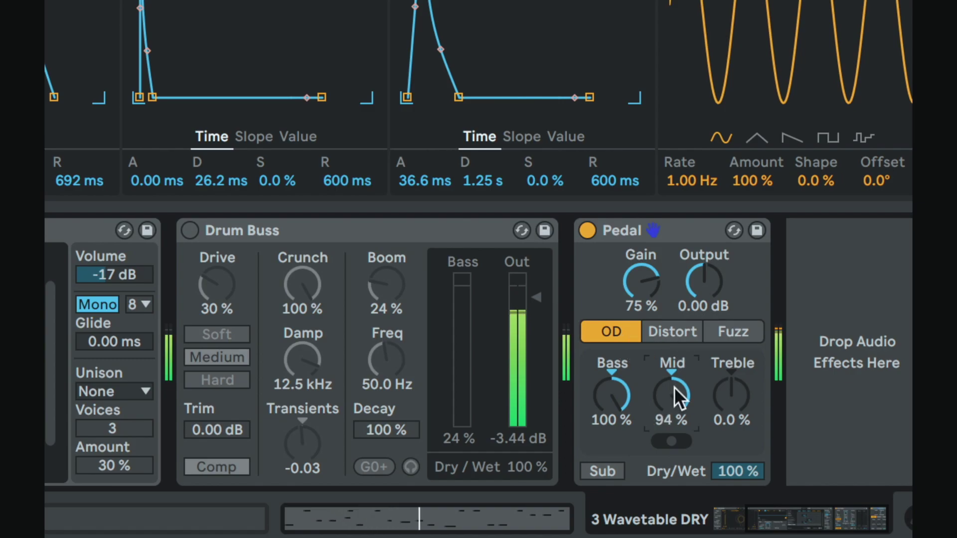
# Step: Bypass and re-enable Pedal to compare the bass, and audition its Distort and Fuzz modes
pyautogui.click(593, 231)
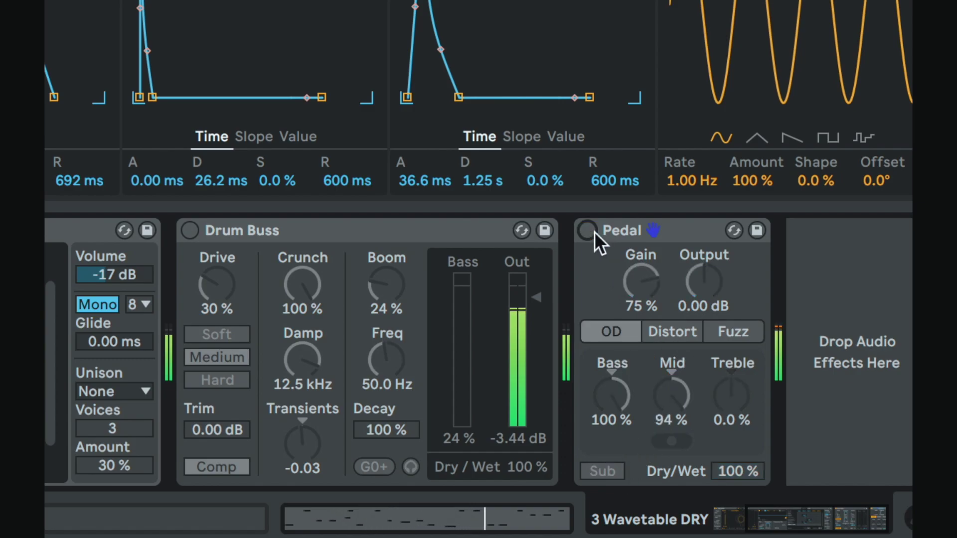
pyautogui.click(590, 231)
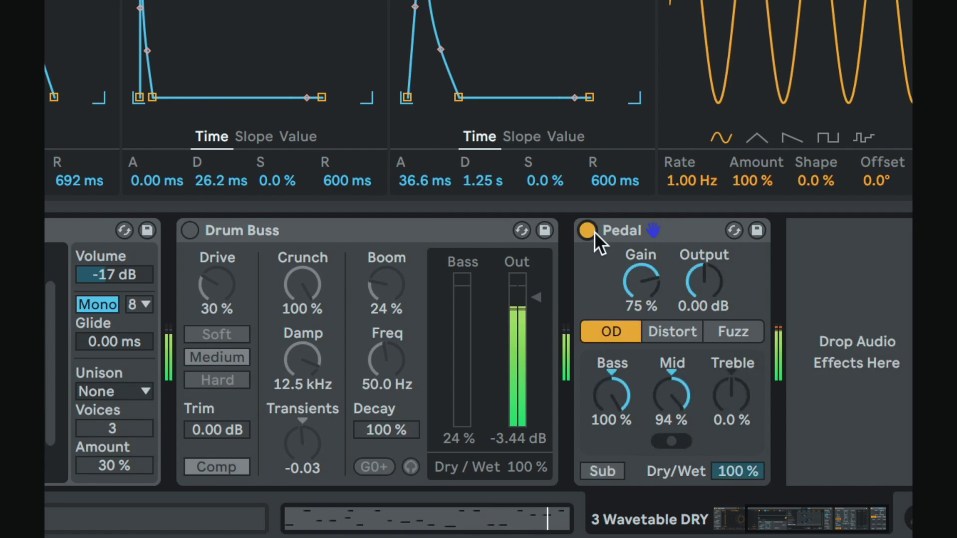
pyautogui.click(671, 325)
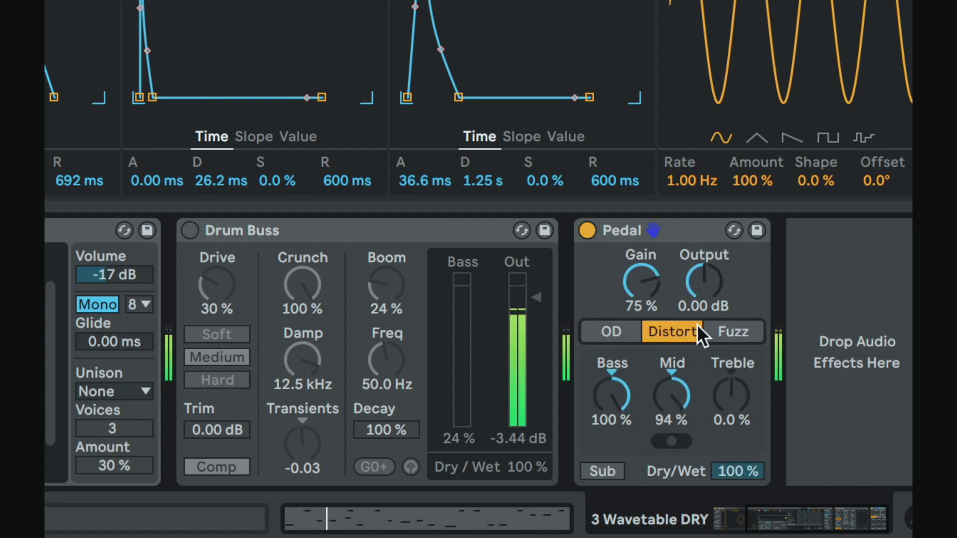
pyautogui.click(715, 329)
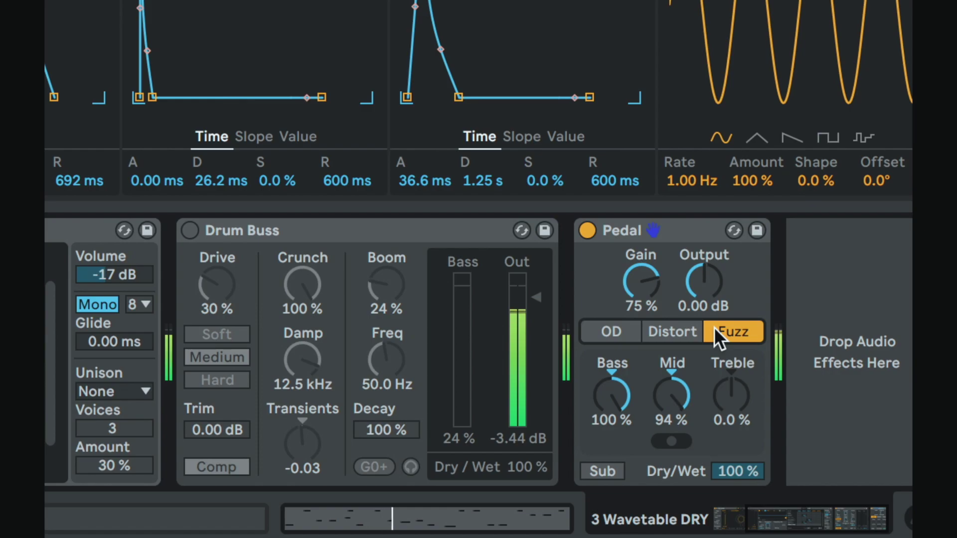
# Step: Enable Pedal's Sub option and lower its Dry/Wet to 14 %
pyautogui.click(608, 472)
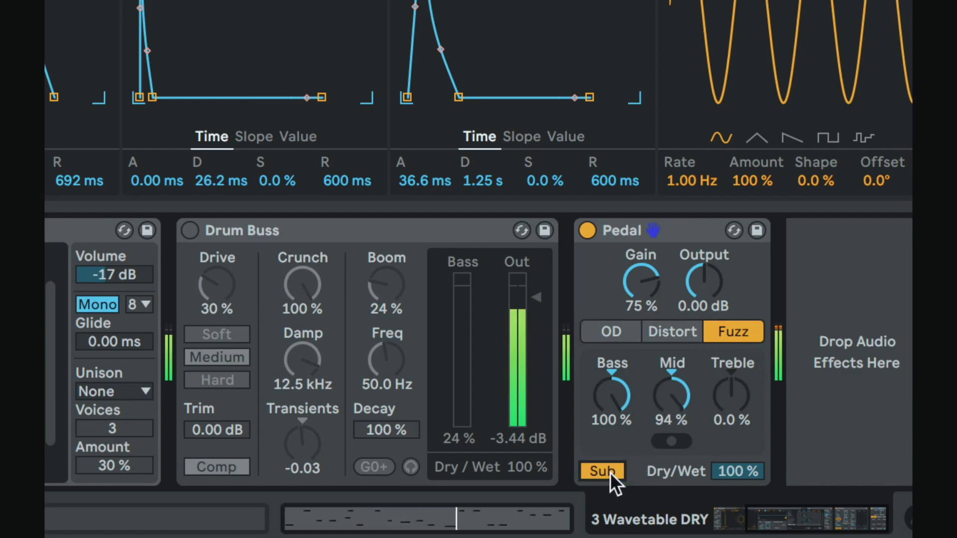
pyautogui.click(741, 471)
pyautogui.moveTo(741, 471); pyautogui.dragTo(741, 479)
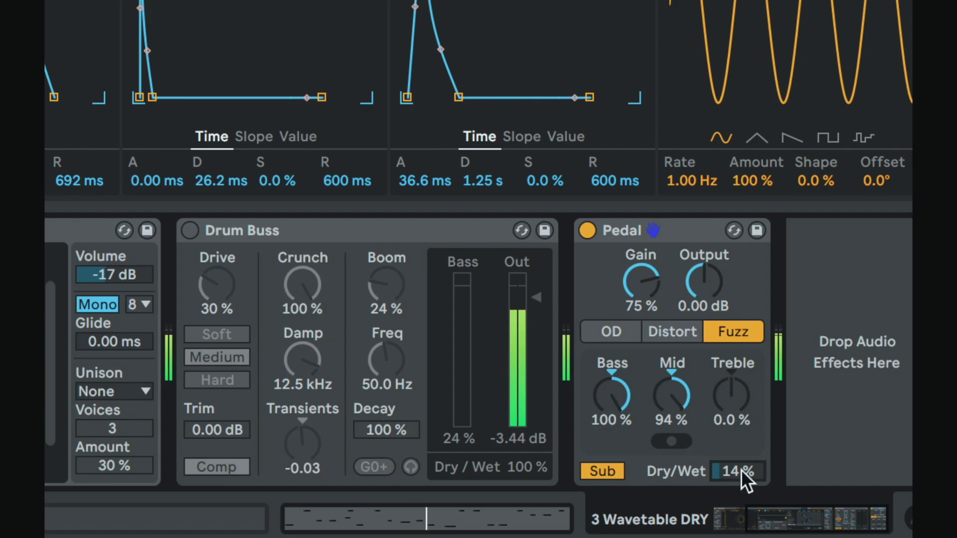
# Step: Switch Pedal to Distort, compare it with bypass, and set Gain to 65 % and Dry/Wet to 100 %
pyautogui.click(650, 325)
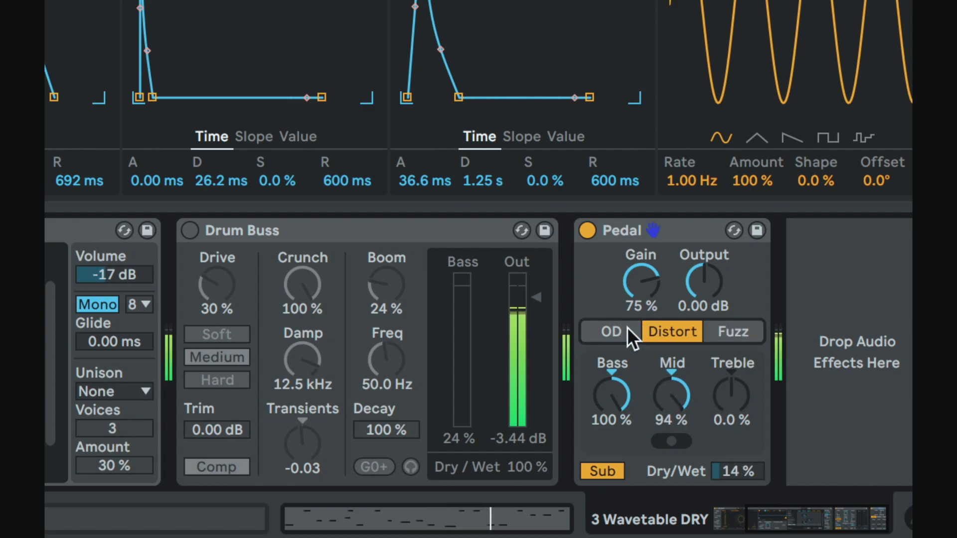
pyautogui.click(587, 230)
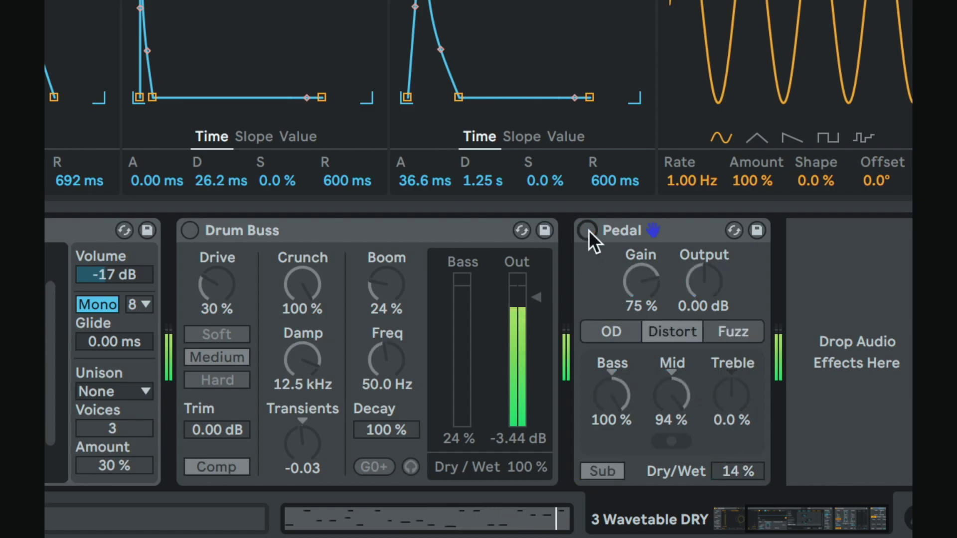
pyautogui.click(588, 231)
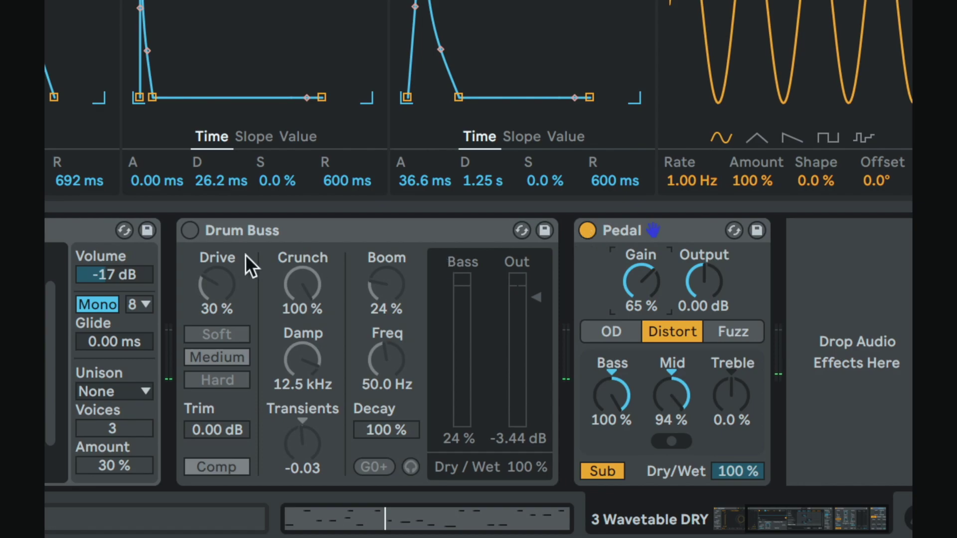
# Step: Bypass Pedal and enable Drum Buss to hear it alone, and re-enable Pedal so both effects process the bass
pyautogui.click(588, 231)
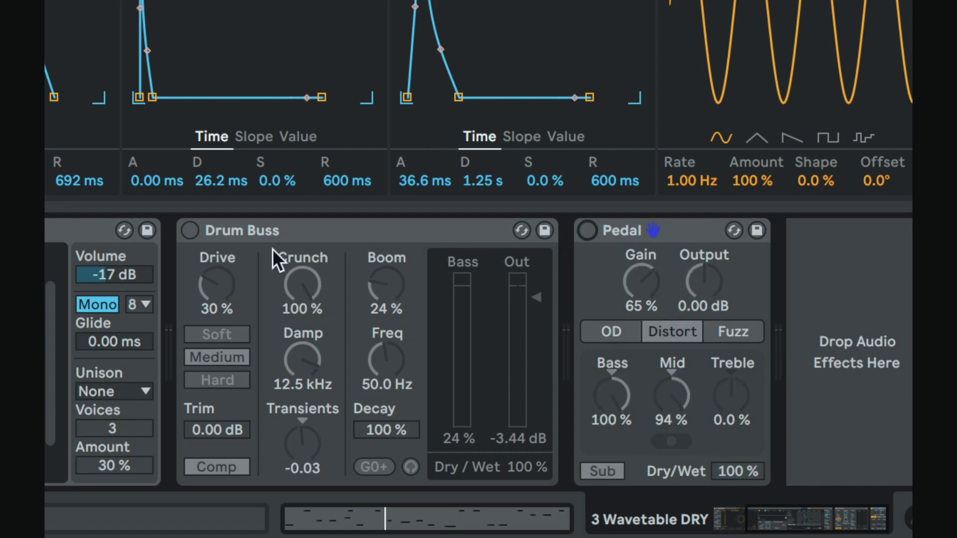
pyautogui.click(190, 230)
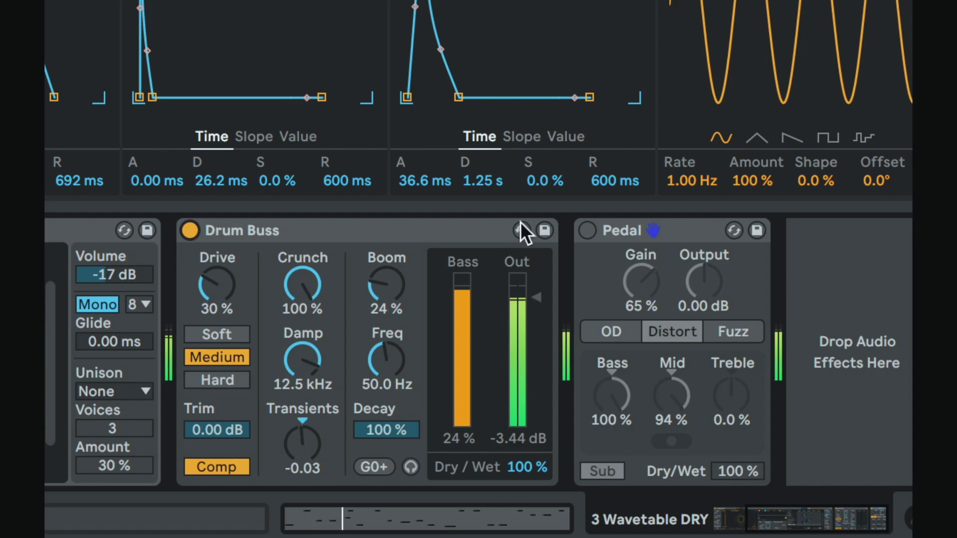
pyautogui.click(584, 230)
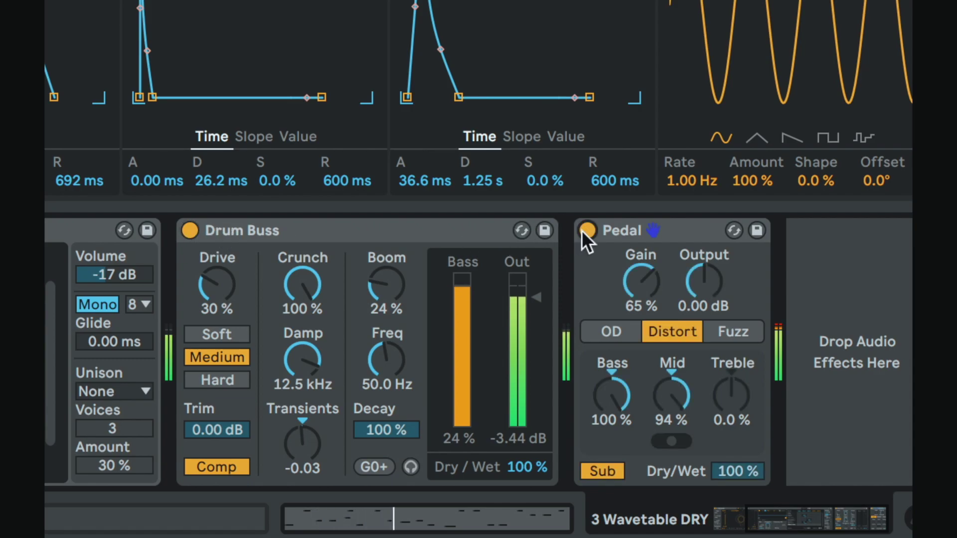